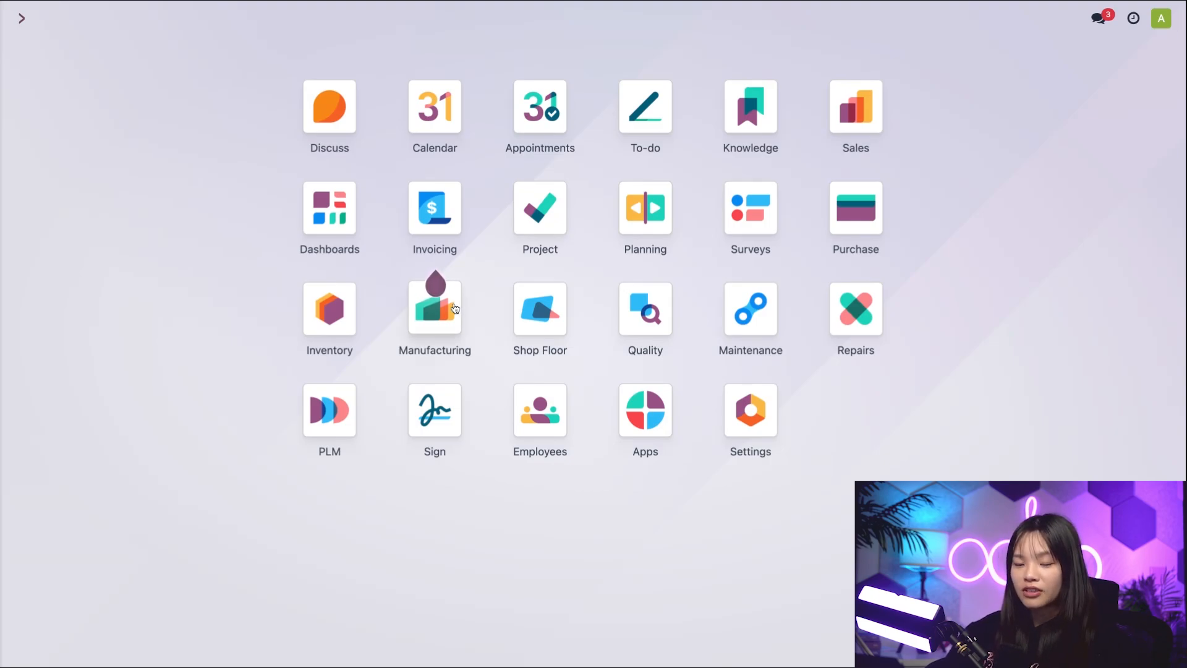
Open the Ergo Desk Chair product in Manufacturing and review its inventory routes.
{"action": "left_click", "coordinate": [456, 308]}
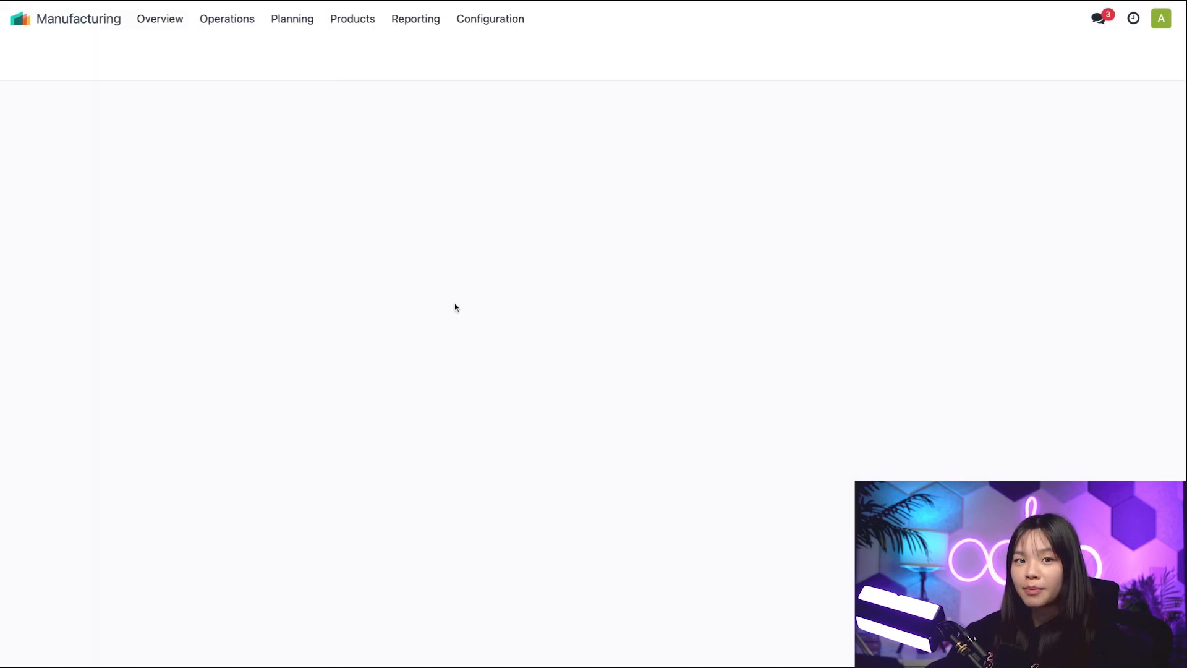
{"action": "left_click", "coordinate": [364, 23]}
{"action": "left_click", "coordinate": [393, 52]}
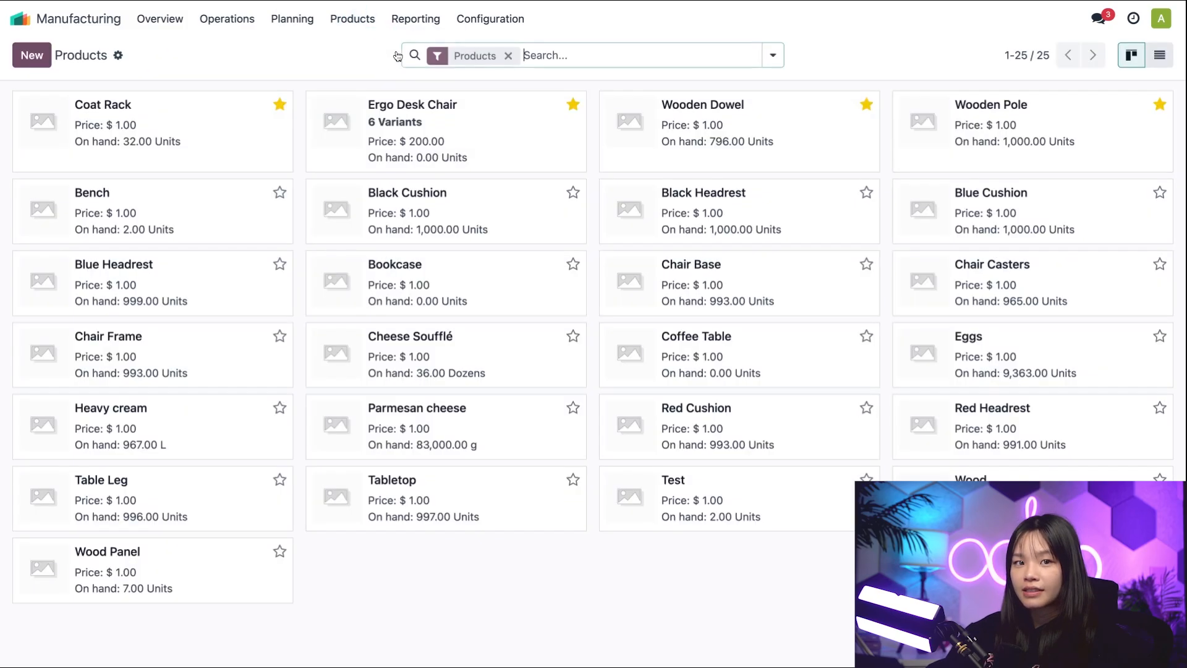
{"action": "left_click", "coordinate": [485, 140]}
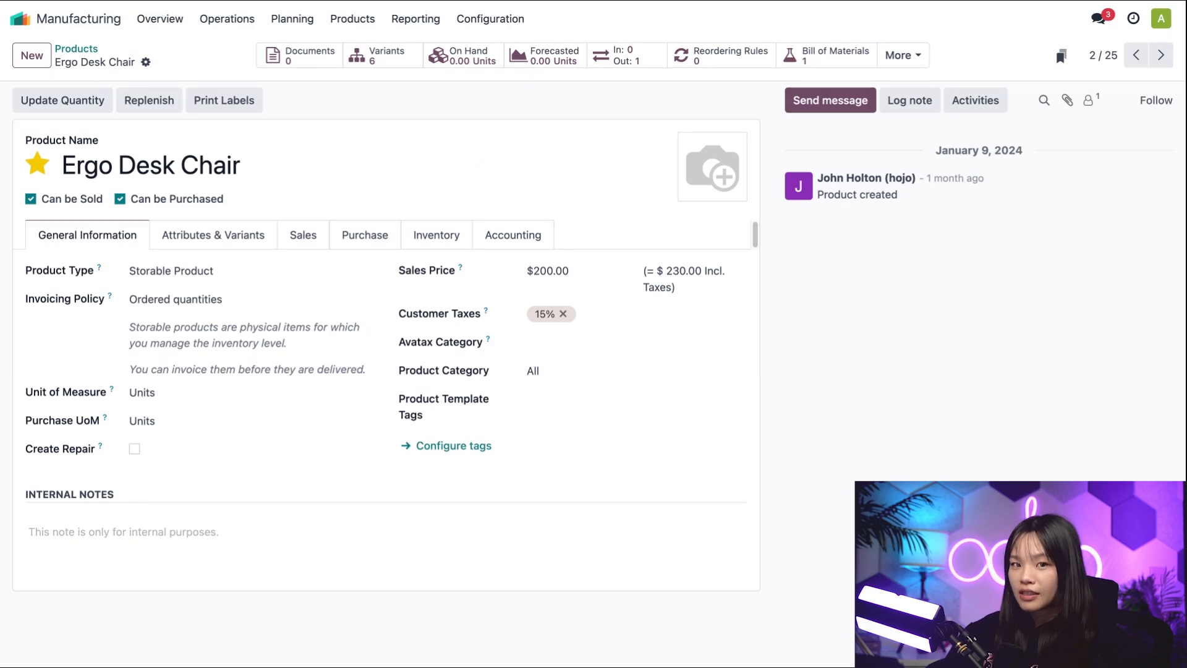
{"action": "left_click", "coordinate": [456, 231]}
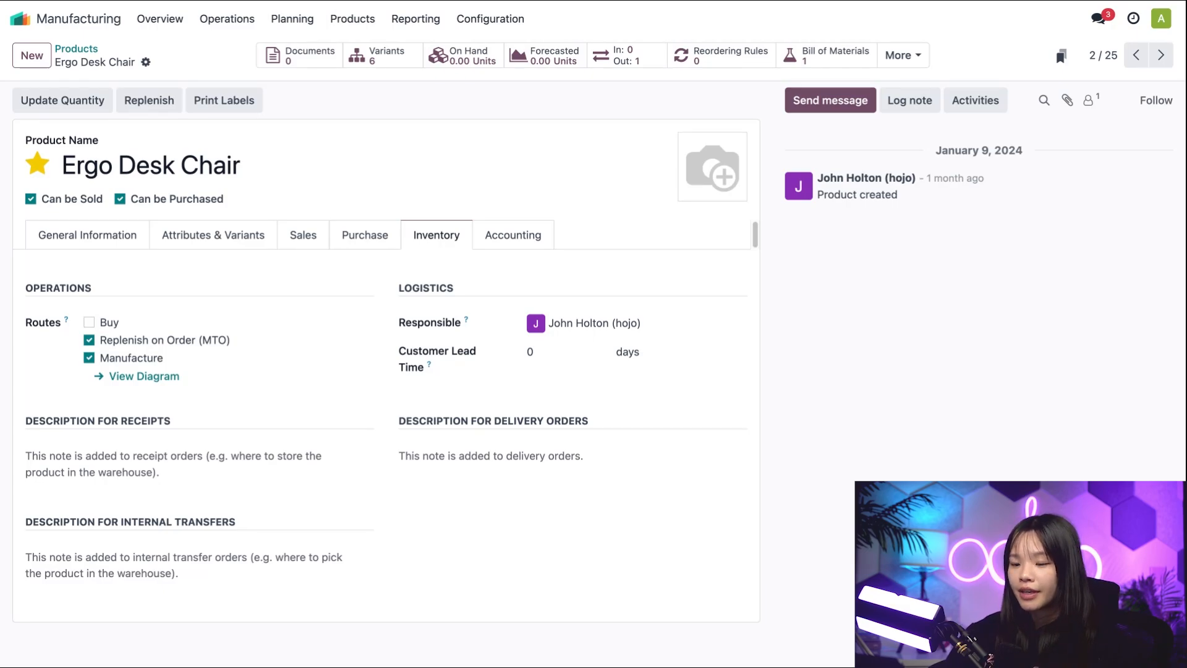
Review the chair's attributes and variants, including the extra prices configured for the Headrest values, and return to the product.
{"action": "left_click", "coordinate": [242, 247]}
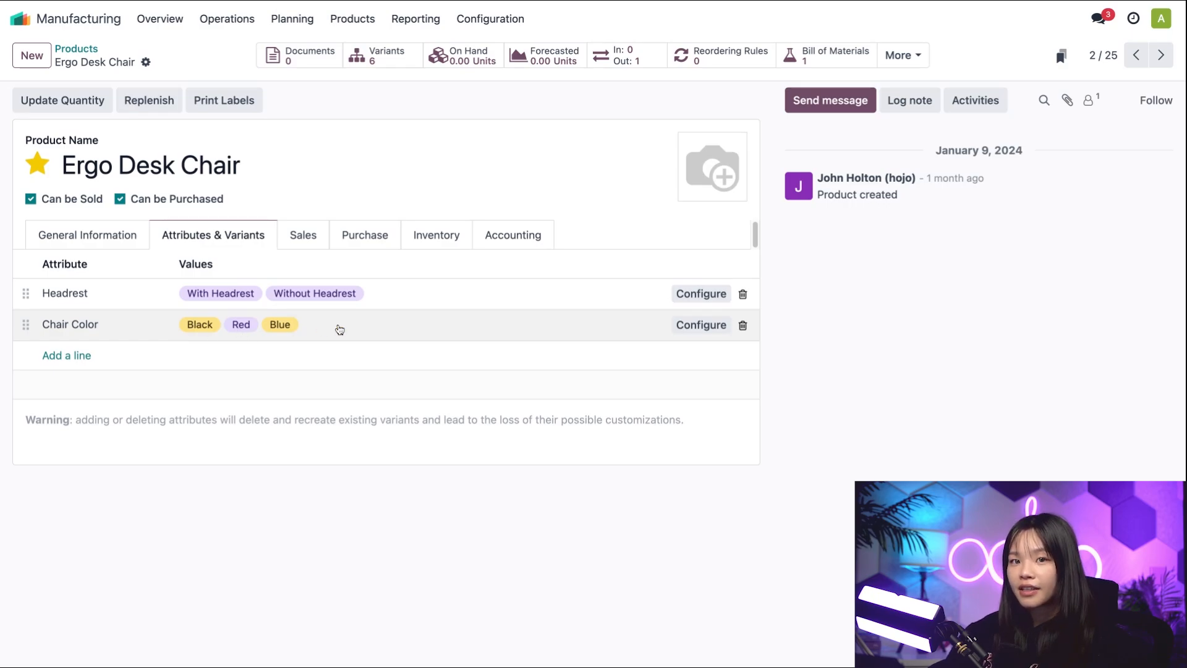
{"action": "left_click", "coordinate": [695, 293]}
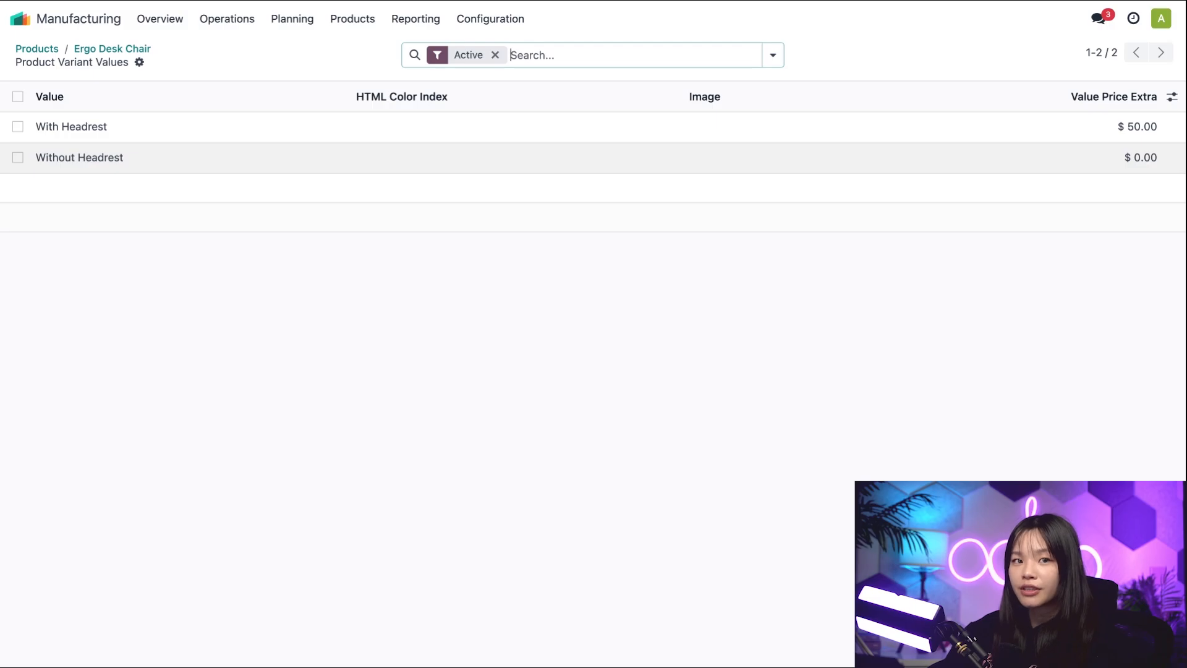
{"action": "left_click", "coordinate": [97, 51]}
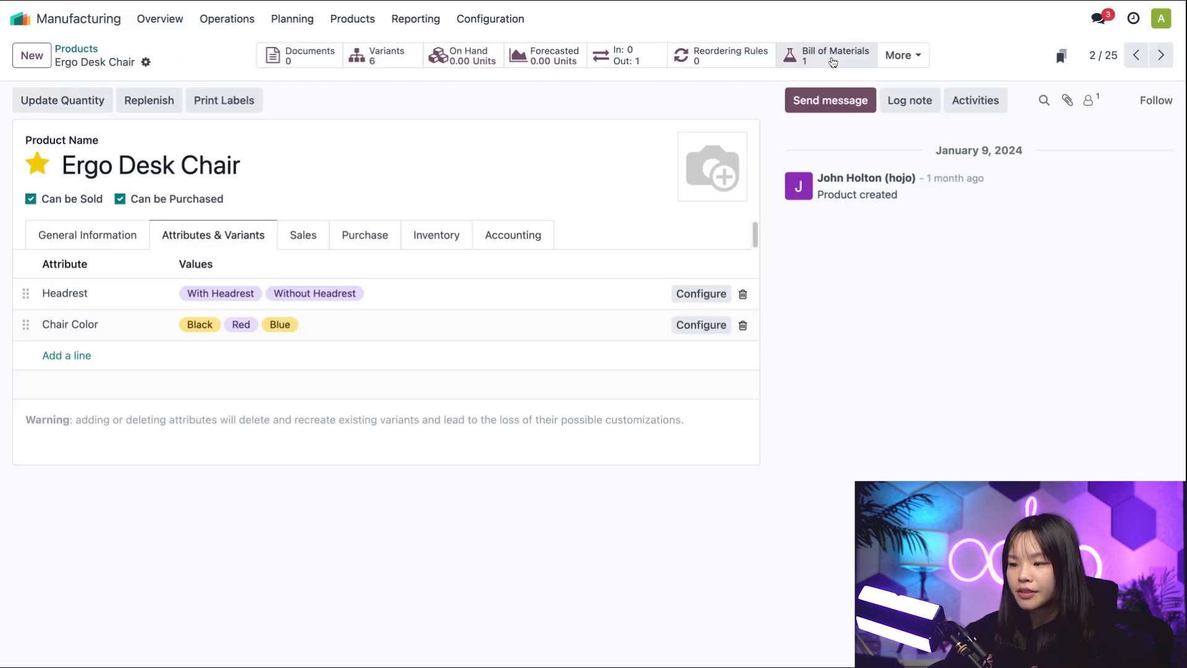
Open the Ergo Desk Chair's bill of materials and examine which variants its components apply to and which optional columns are available.
{"action": "left_click", "coordinate": [833, 61]}
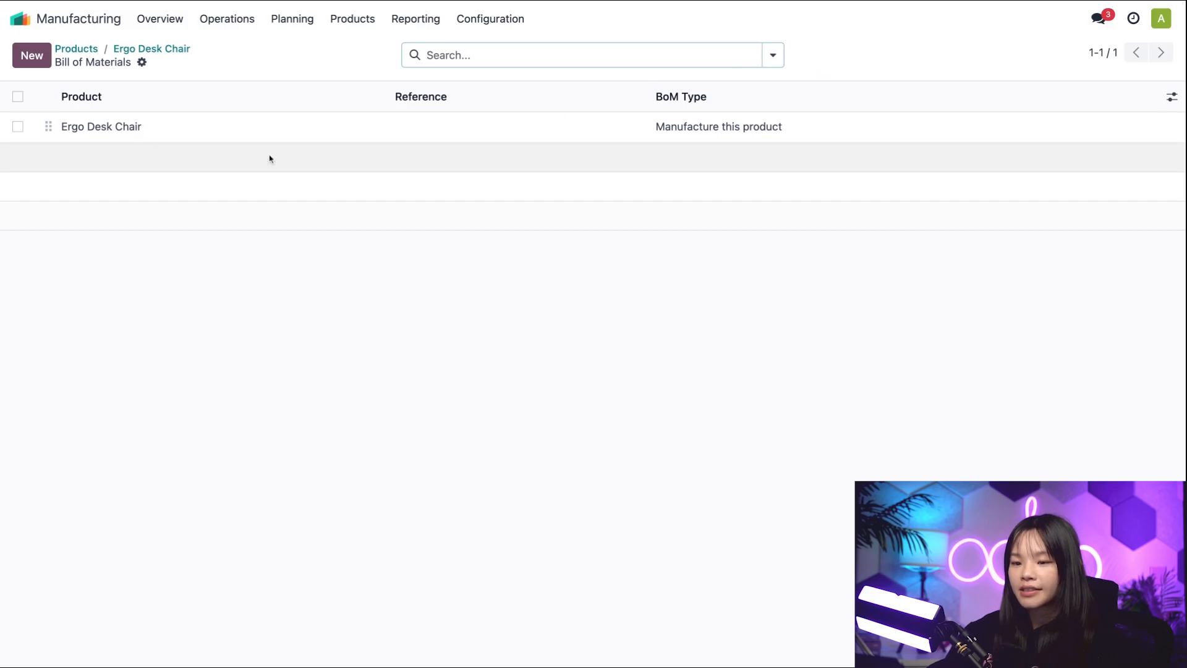
{"action": "left_click", "coordinate": [264, 131]}
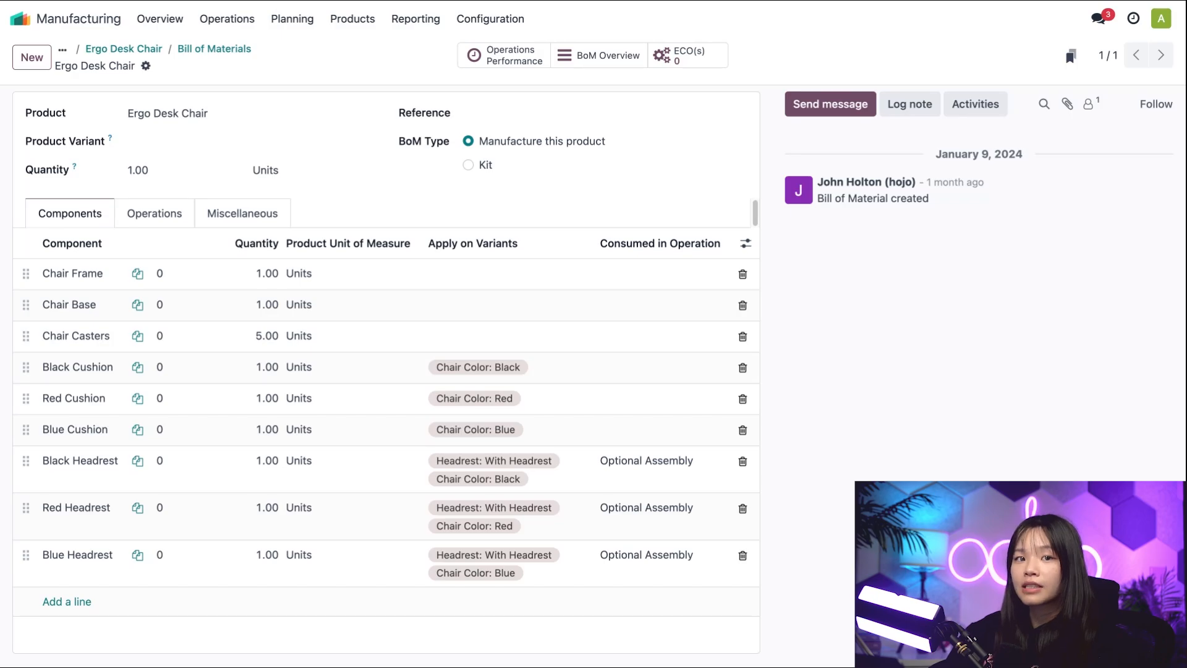
{"action": "left_click", "coordinate": [338, 24]}
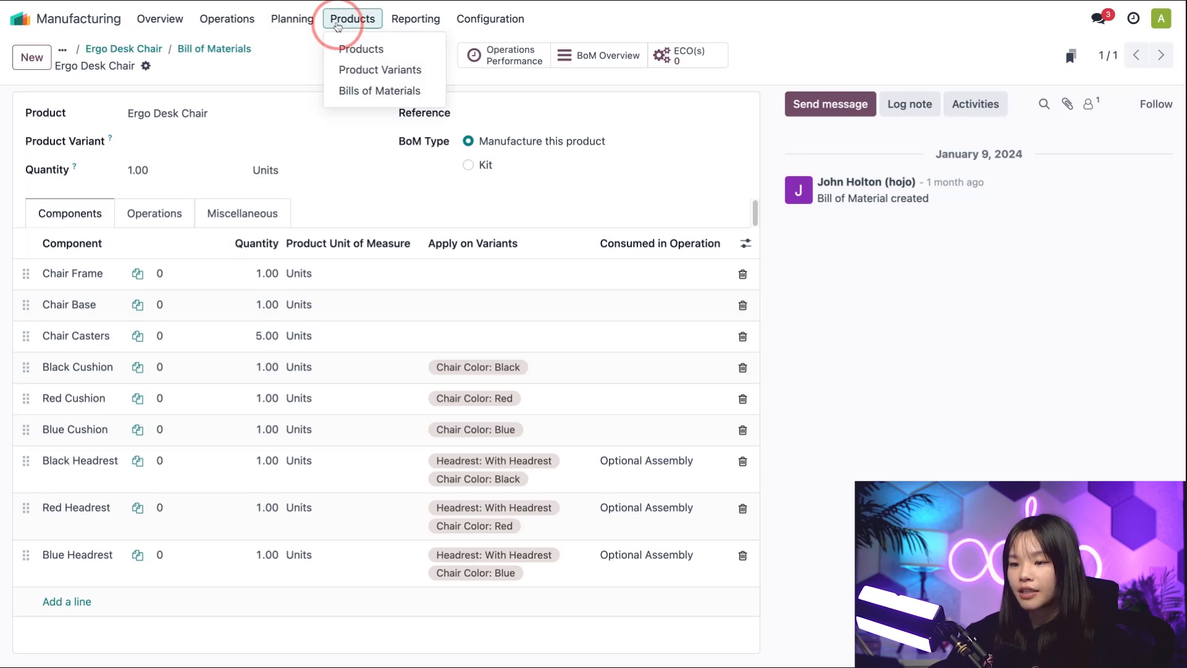
{"action": "left_click", "coordinate": [378, 70]}
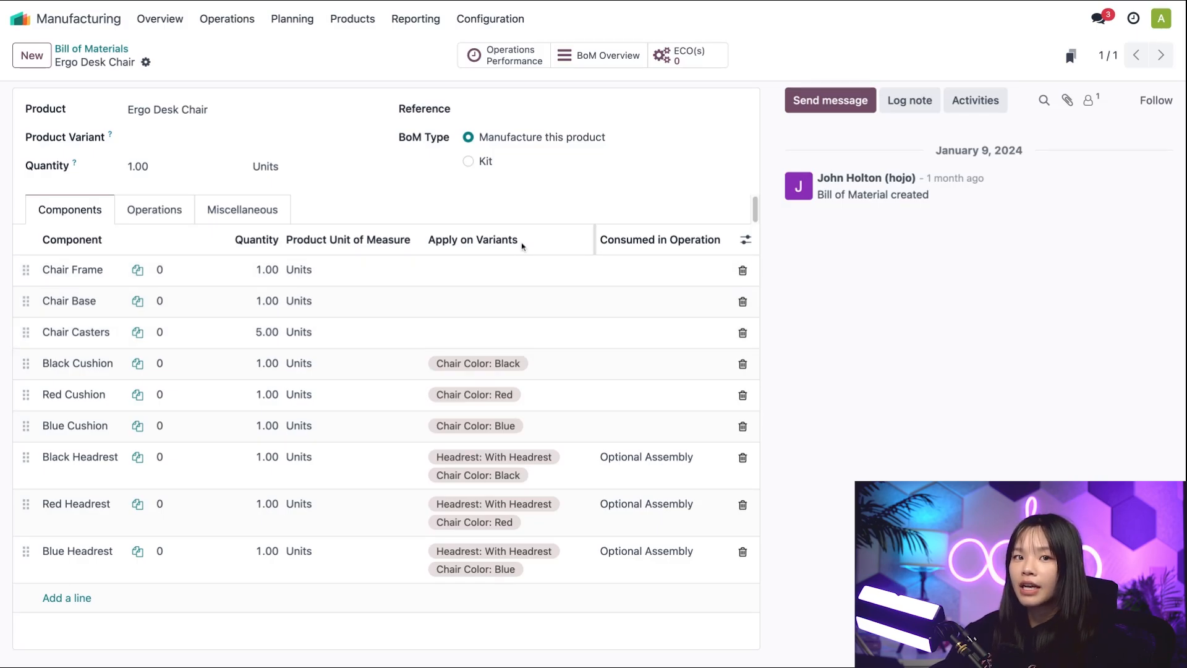
{"action": "left_click", "coordinate": [748, 239]}
{"action": "left_click", "coordinate": [748, 239]}
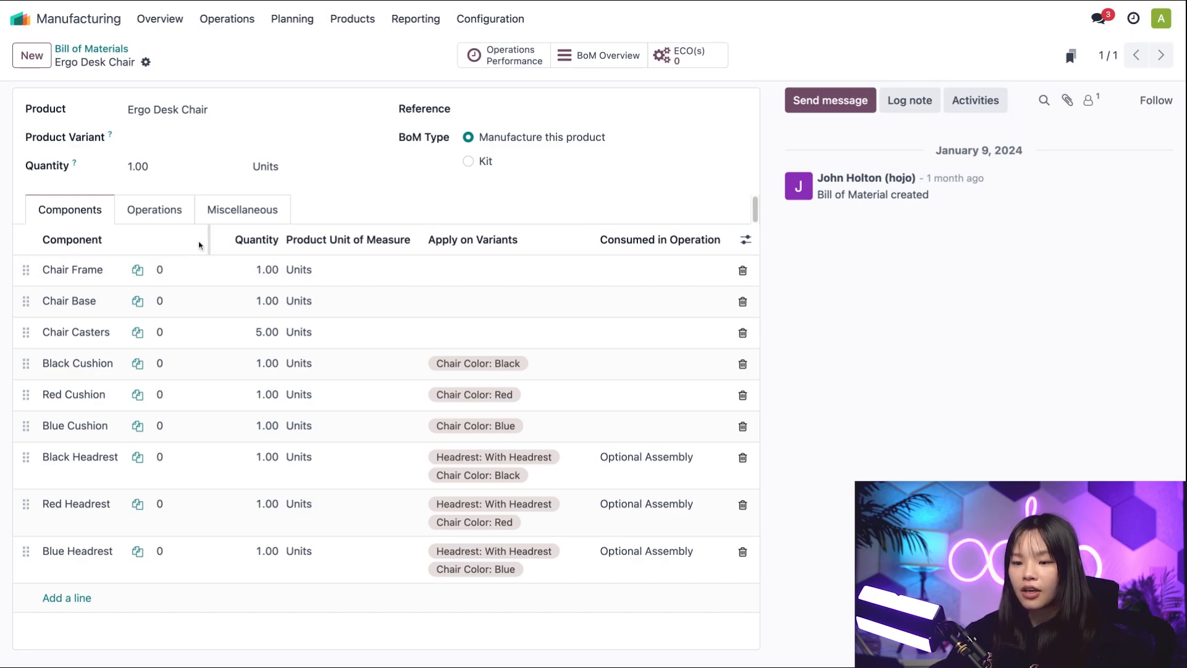
Inspect the bill of materials' operations and the variant setting of Optional Assembly, then return to the components.
{"action": "left_click", "coordinate": [173, 214]}
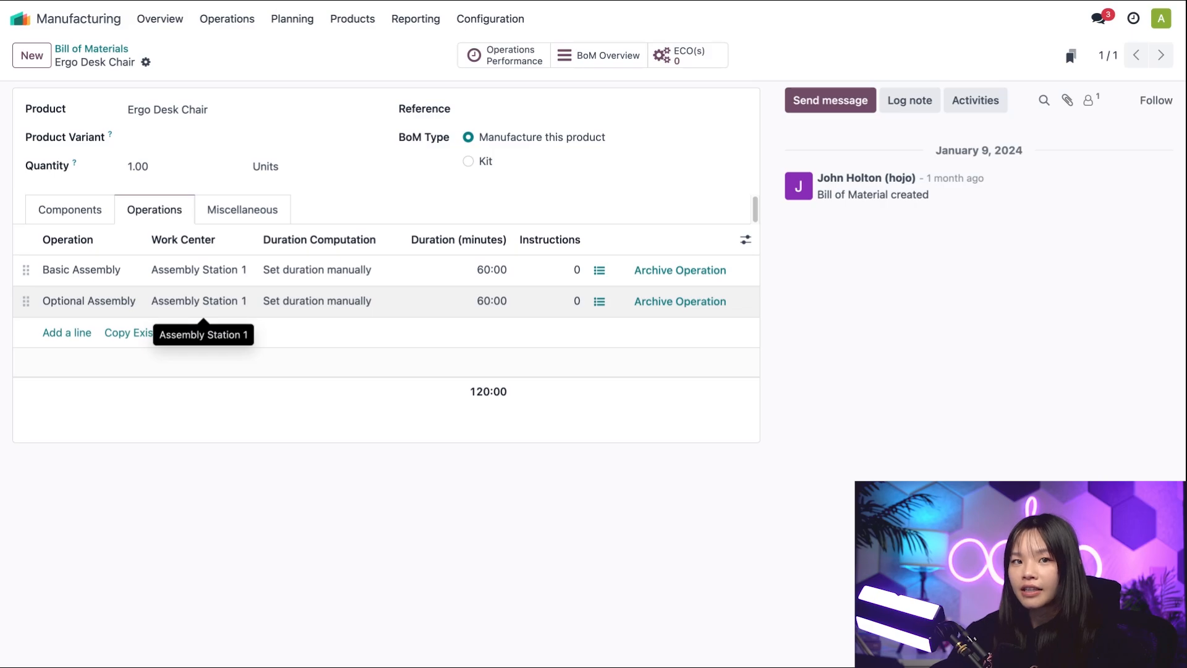
{"action": "left_click", "coordinate": [199, 301]}
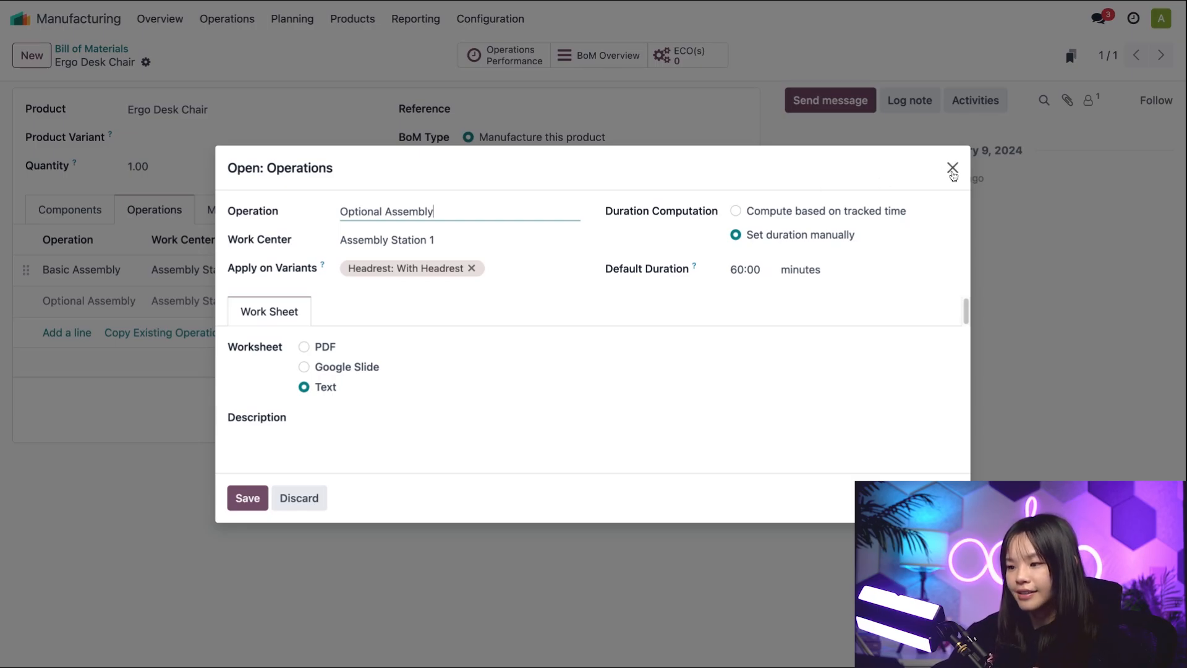
{"action": "left_click", "coordinate": [952, 168]}
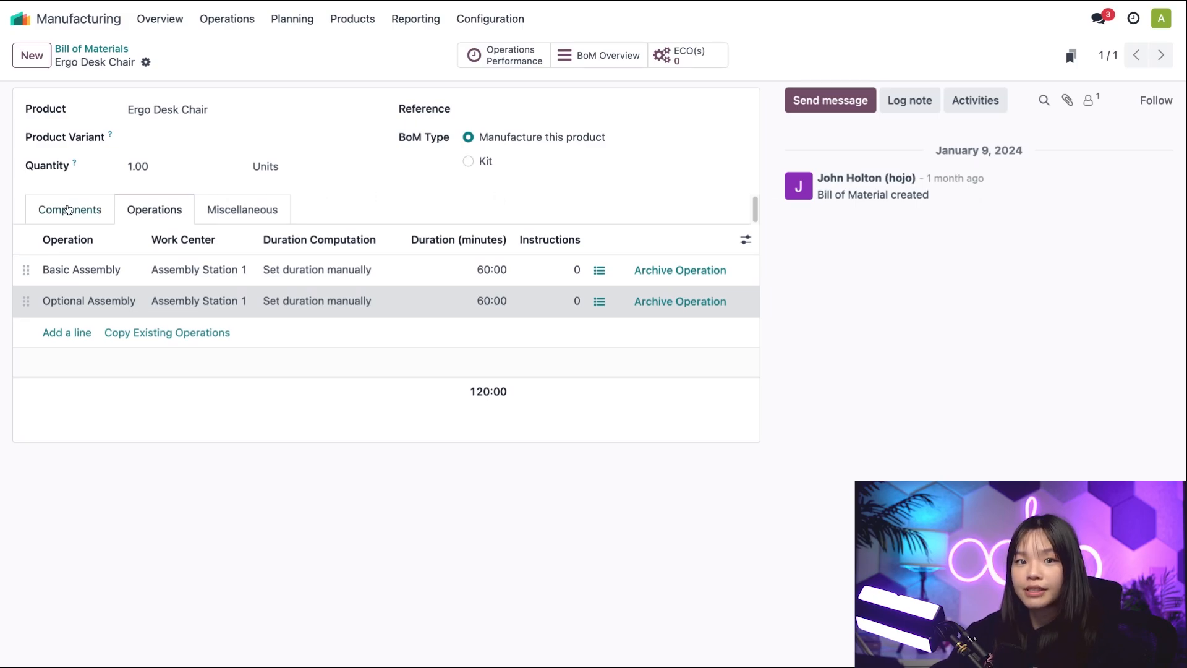
{"action": "left_click", "coordinate": [68, 209]}
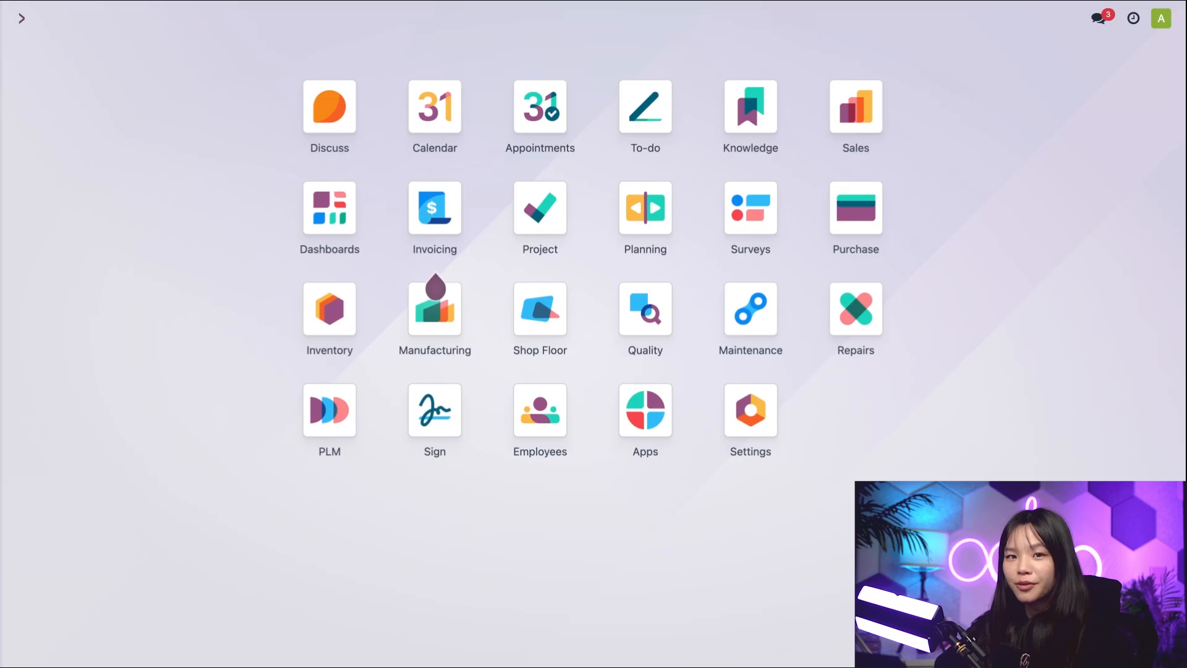
Create a new quotation in Sales and select the customer.
{"action": "left_click", "coordinate": [856, 107]}
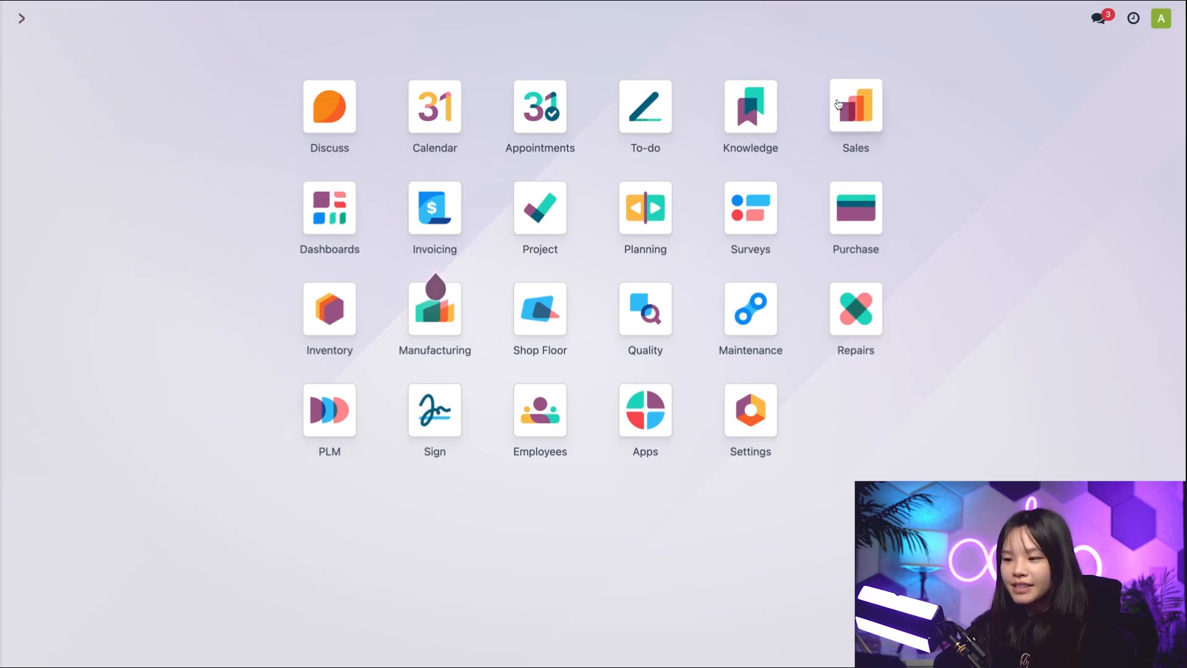
{"action": "left_click", "coordinate": [32, 57]}
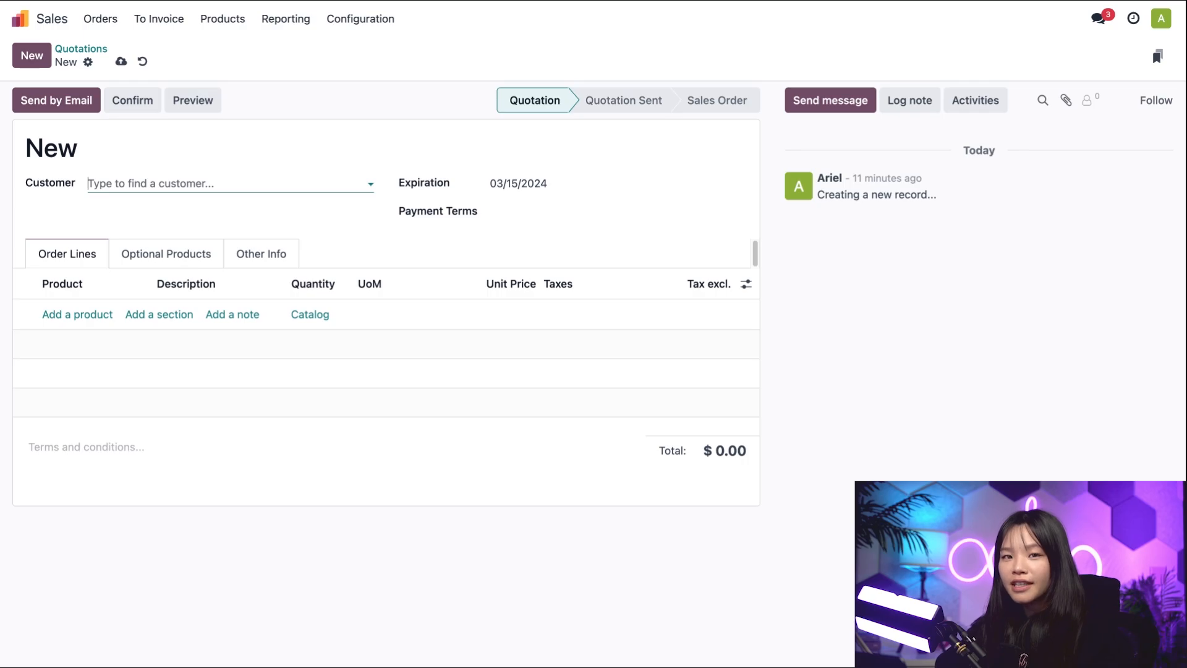
{"action": "left_click", "coordinate": [159, 183]}
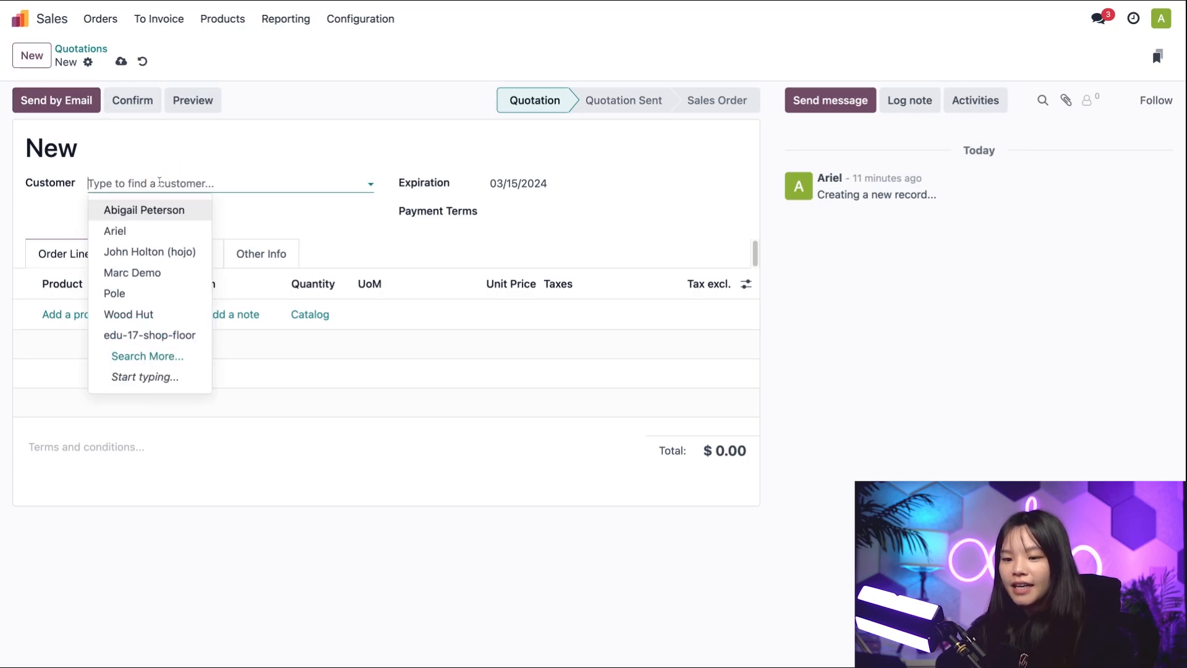
{"action": "left_click", "coordinate": [167, 207]}
Add one Ergo Desk Chair configured With Headrest in red to the quotation, and confirm it as a sales order.
{"action": "left_click", "coordinate": [65, 313]}
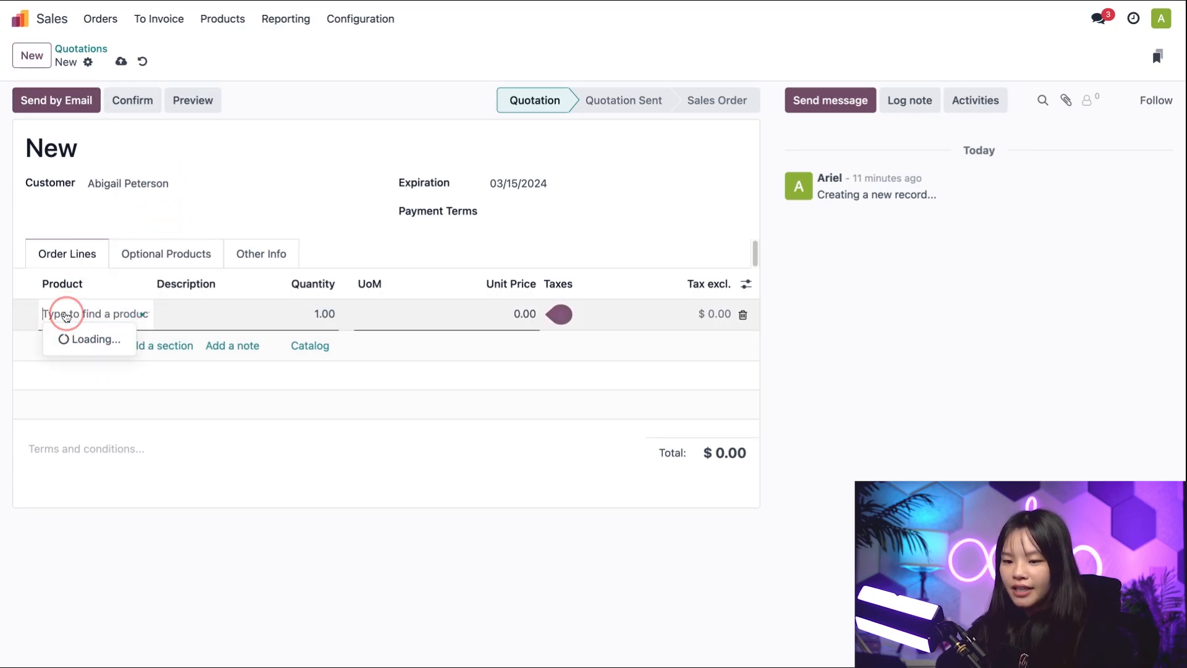
{"action": "left_click", "coordinate": [115, 357]}
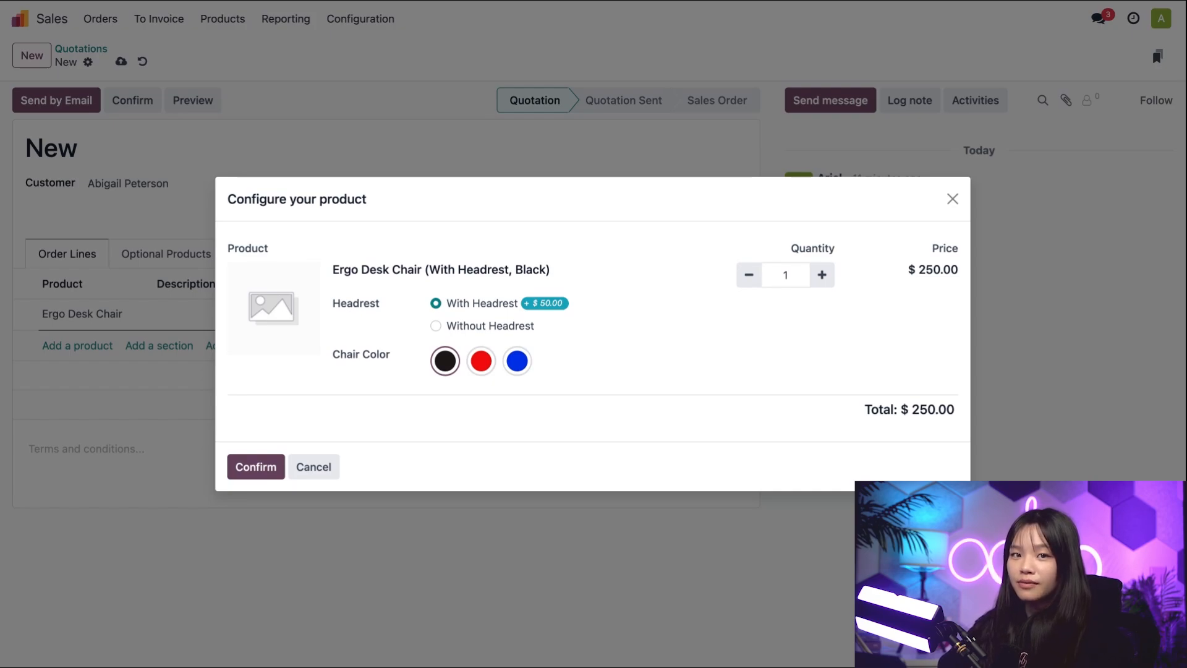
{"action": "left_click", "coordinate": [479, 359]}
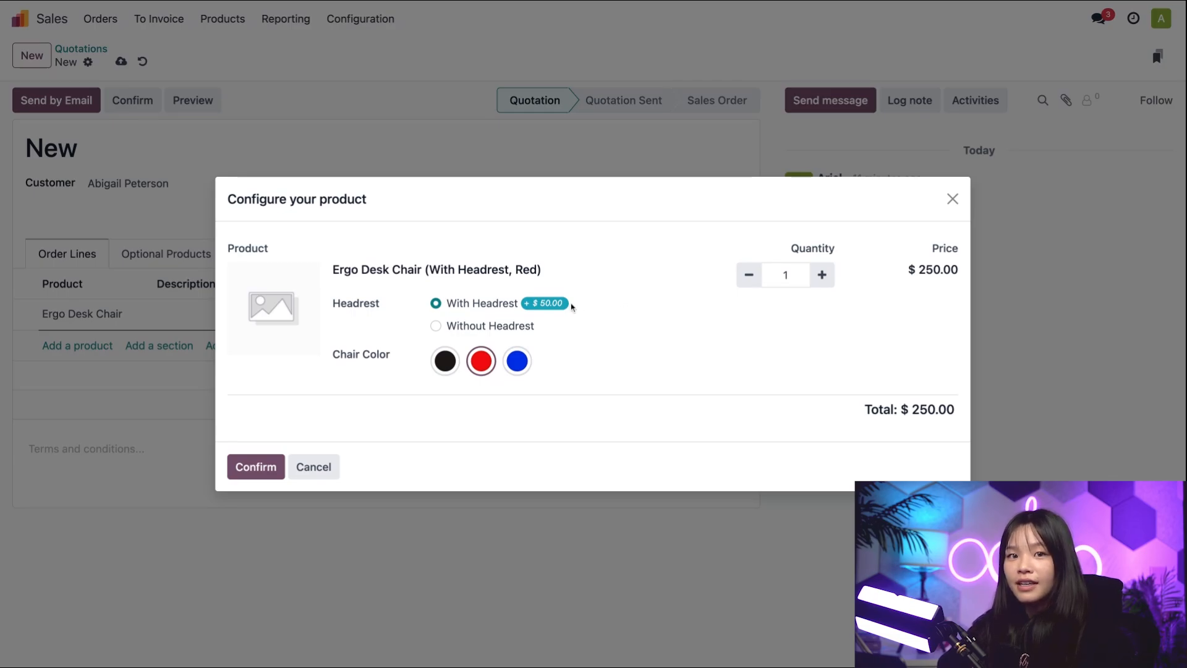
{"action": "left_click", "coordinate": [267, 468]}
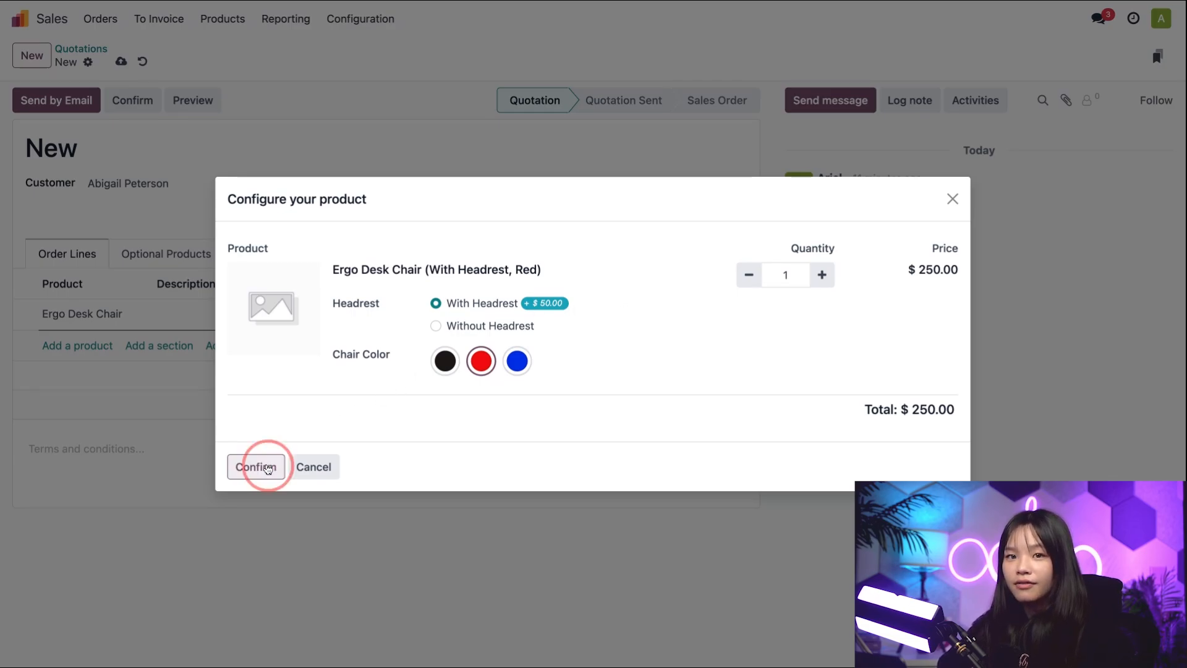
{"action": "left_click", "coordinate": [132, 101]}
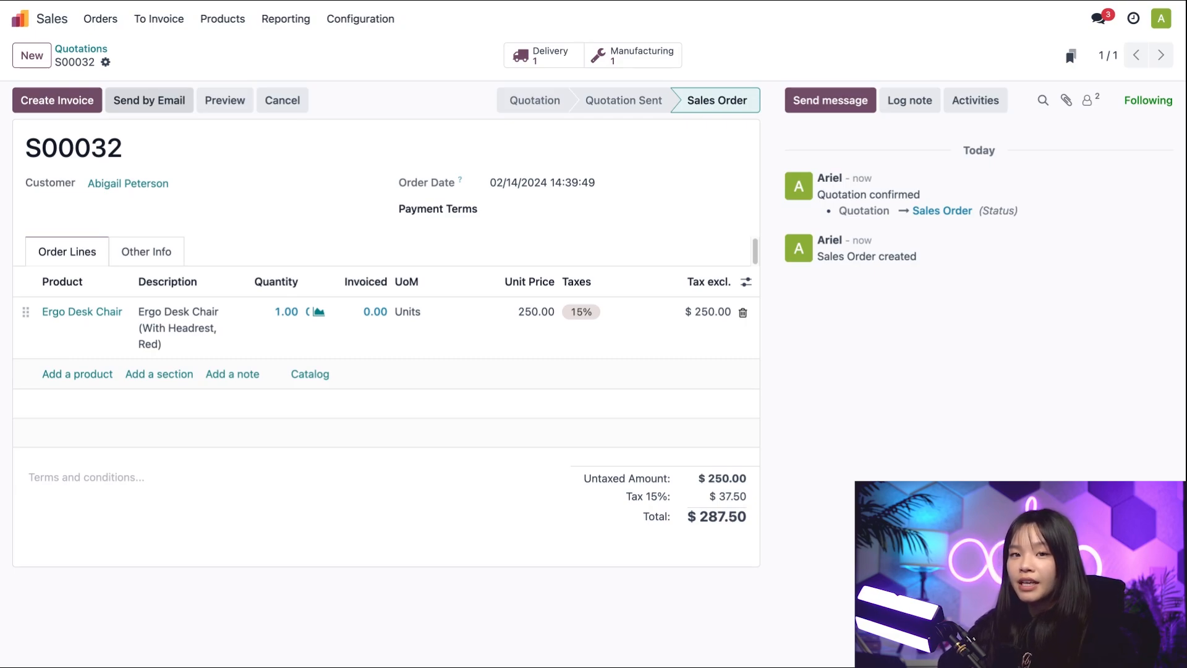
Open the manufacturing order linked to the sales order and review its components and work orders.
{"action": "left_click", "coordinate": [641, 57]}
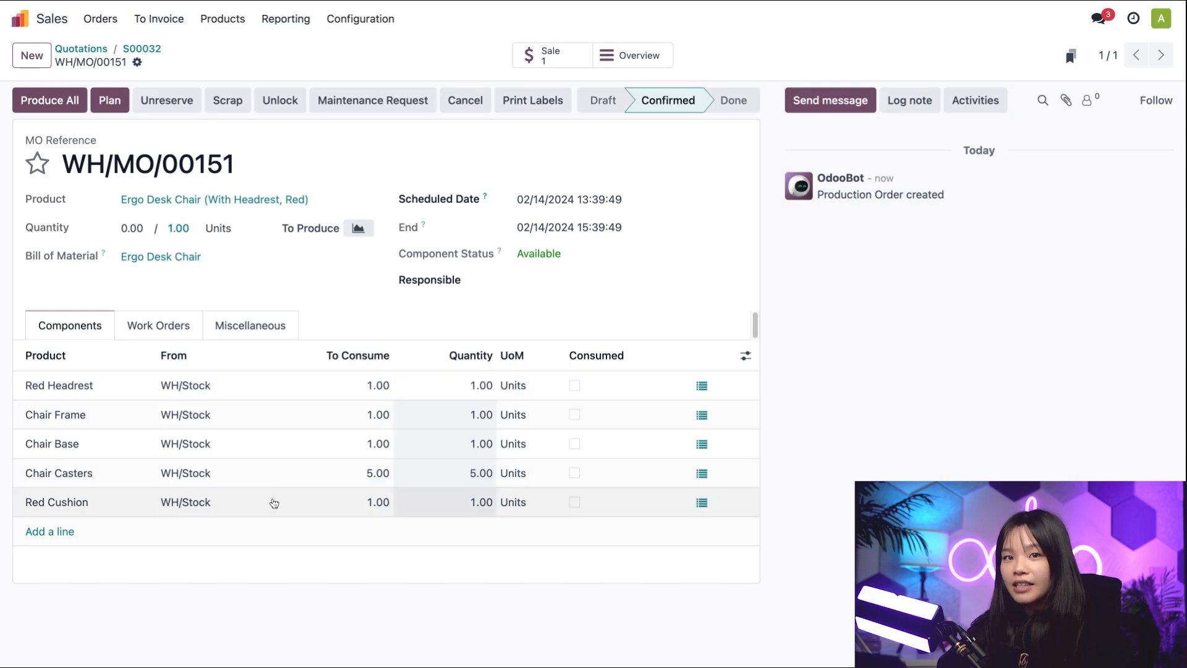
{"action": "left_click", "coordinate": [164, 333]}
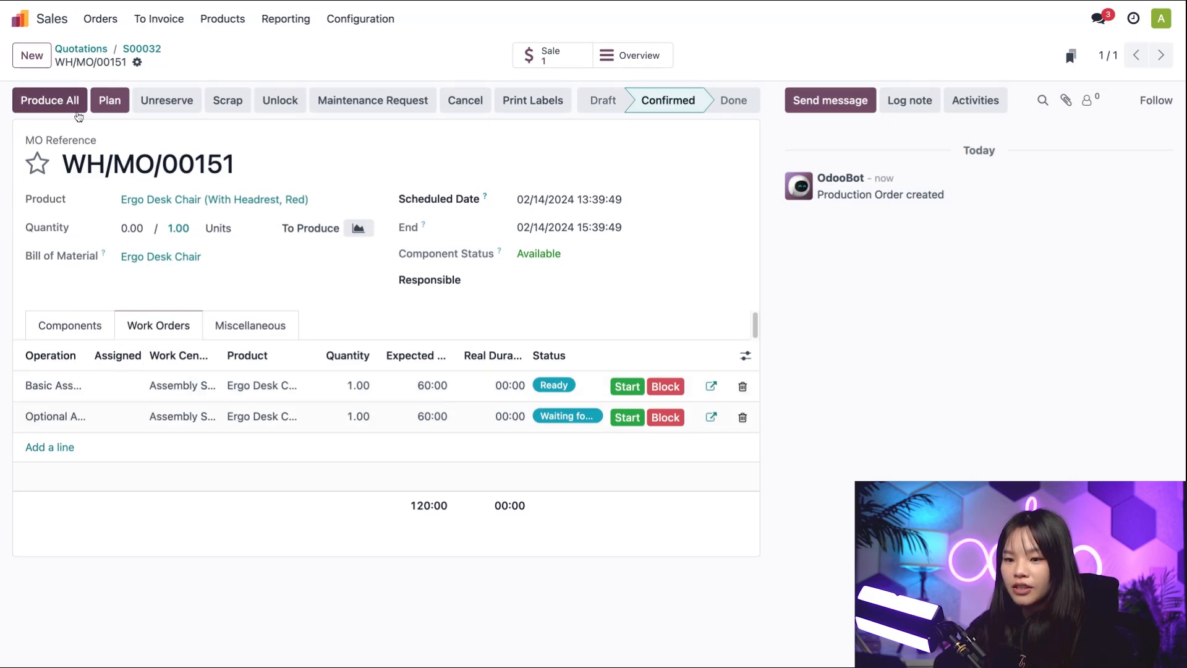
In Shop Floor, register production of 1 unit for the chair's Basic Assembly at Assembly Station 1 and mark it as done.
{"action": "left_click", "coordinate": [19, 19]}
{"action": "left_click", "coordinate": [534, 314]}
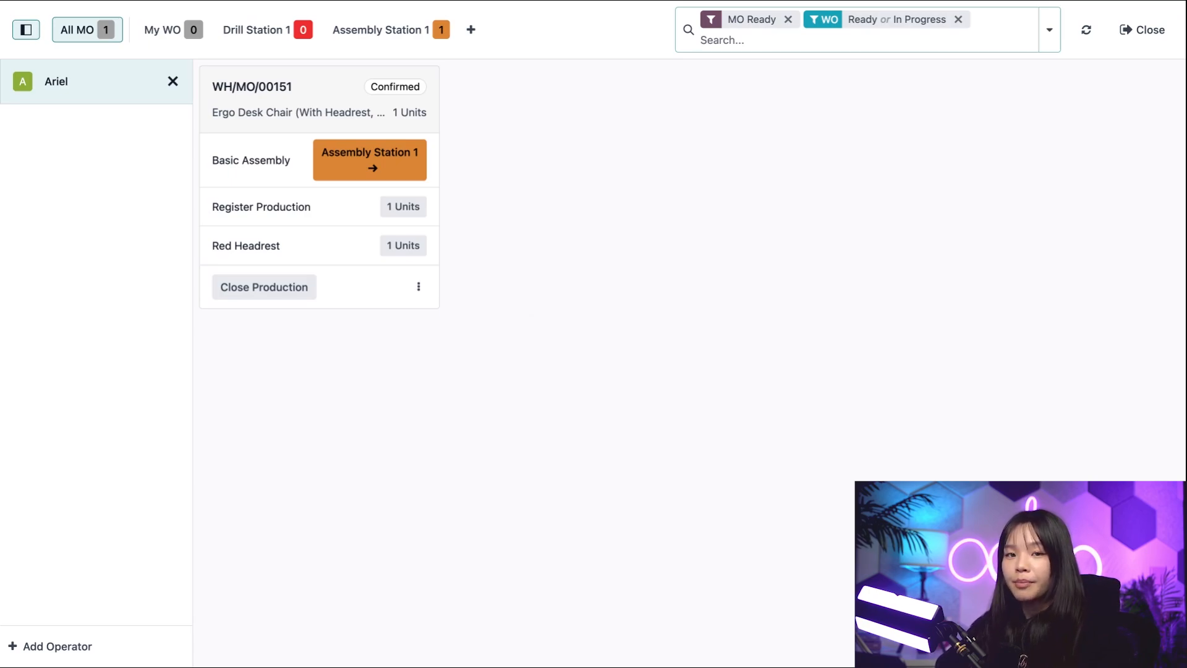
{"action": "left_click", "coordinate": [400, 175]}
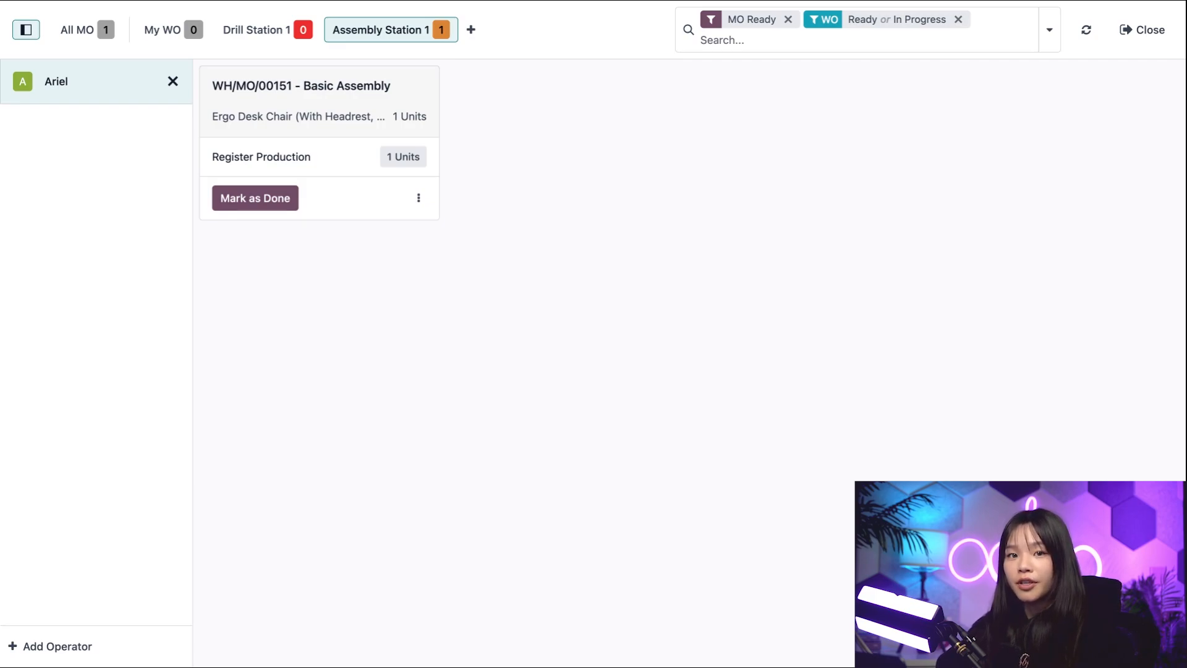
{"action": "left_click", "coordinate": [407, 158]}
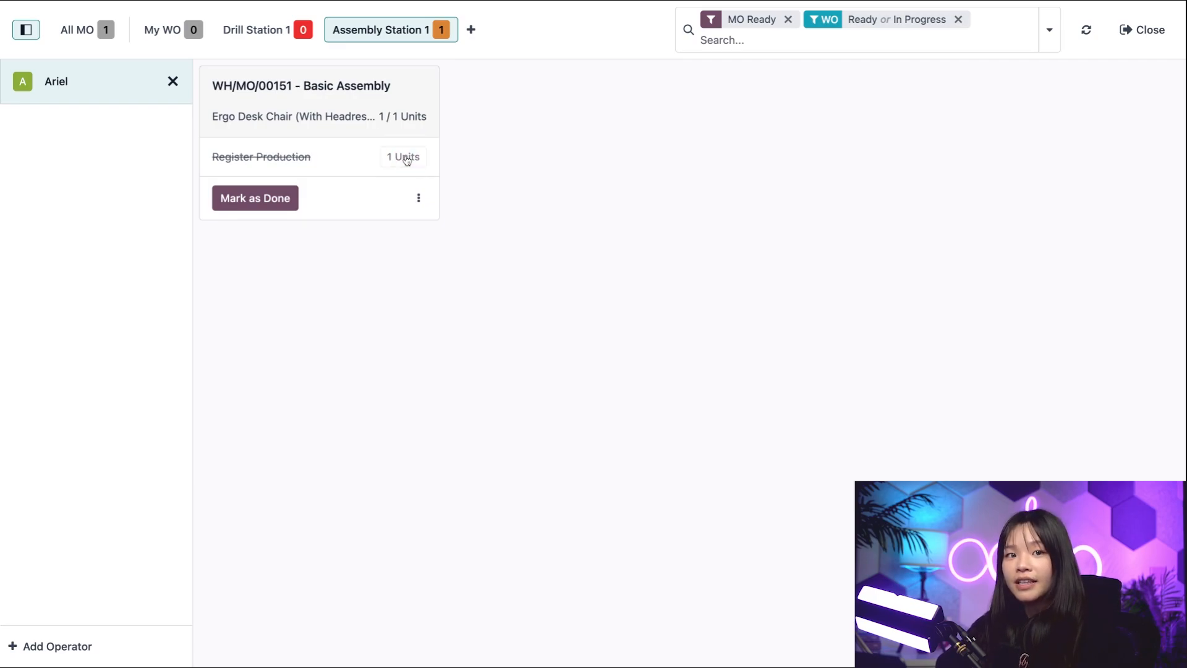
{"action": "left_click", "coordinate": [255, 199]}
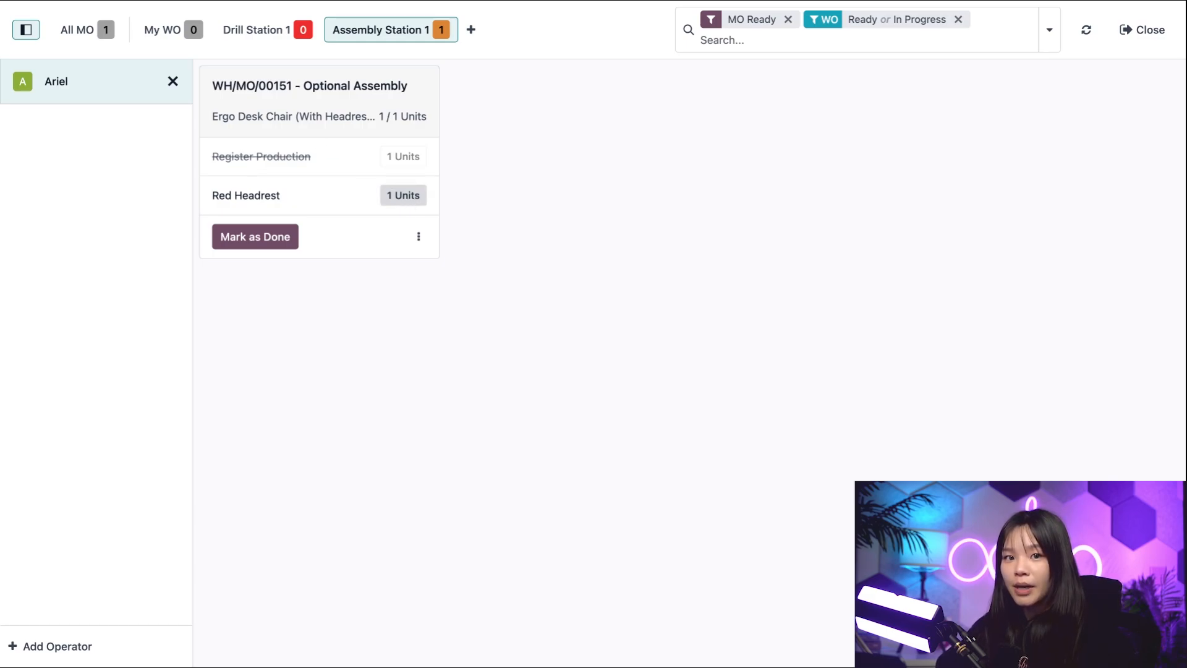
Register 1 unit of Red Headrest for Optional Assembly, mark the work order as done and close the production.
{"action": "left_click", "coordinate": [403, 195]}
{"action": "left_click", "coordinate": [231, 246]}
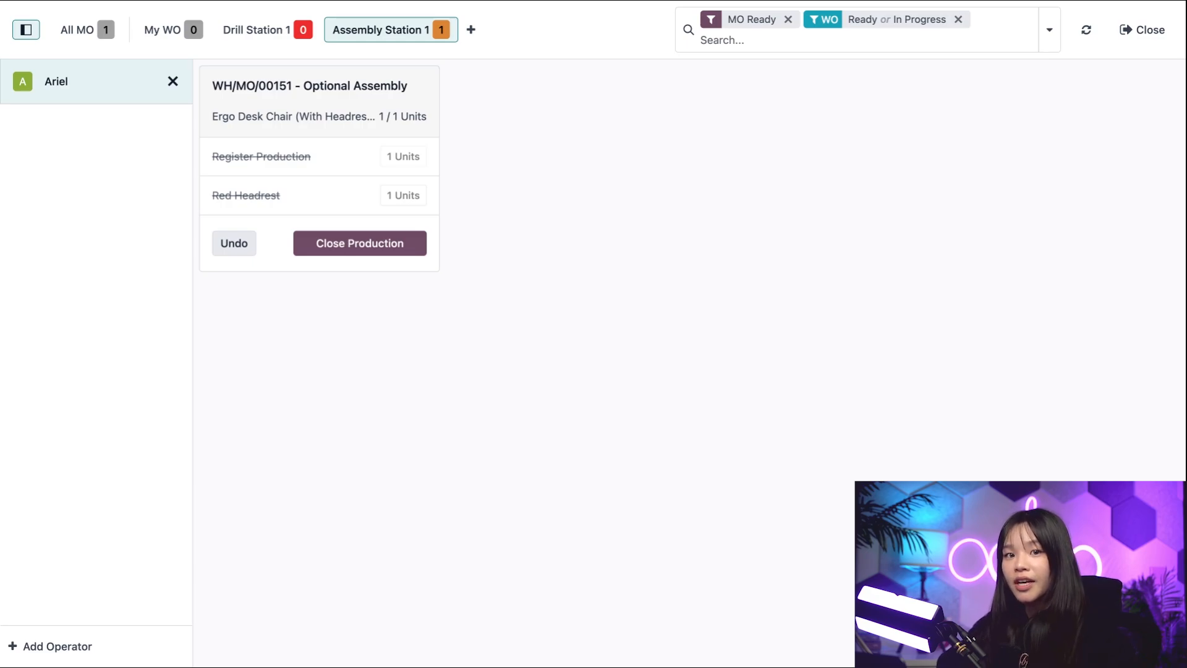
{"action": "left_click", "coordinate": [359, 243]}
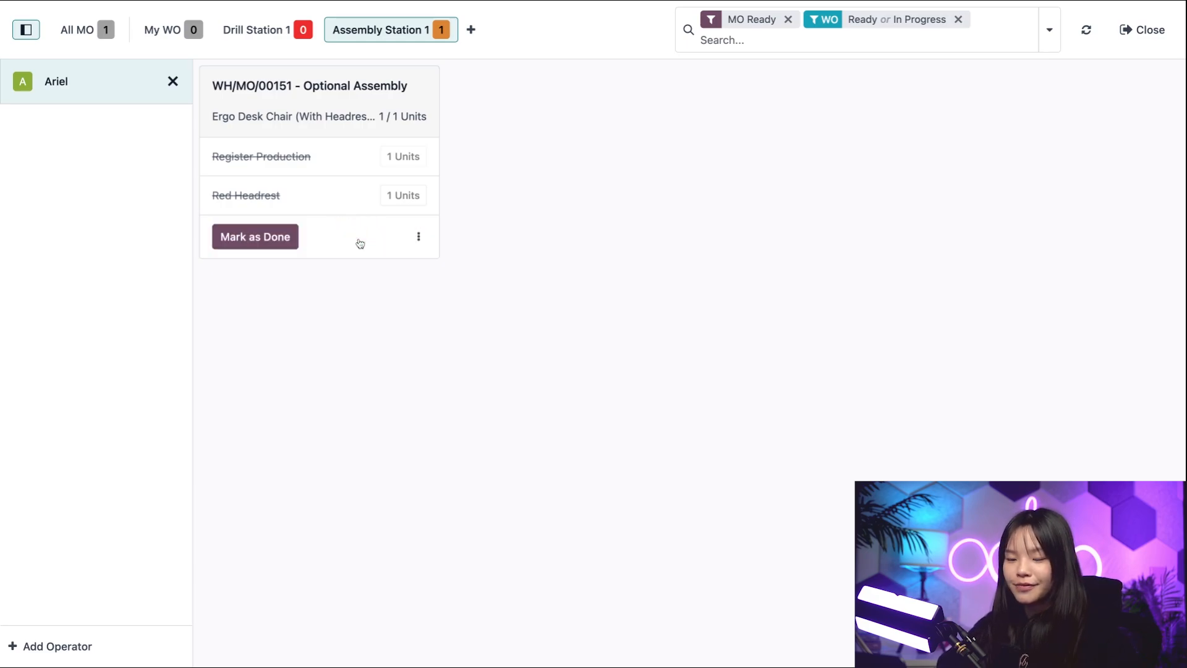